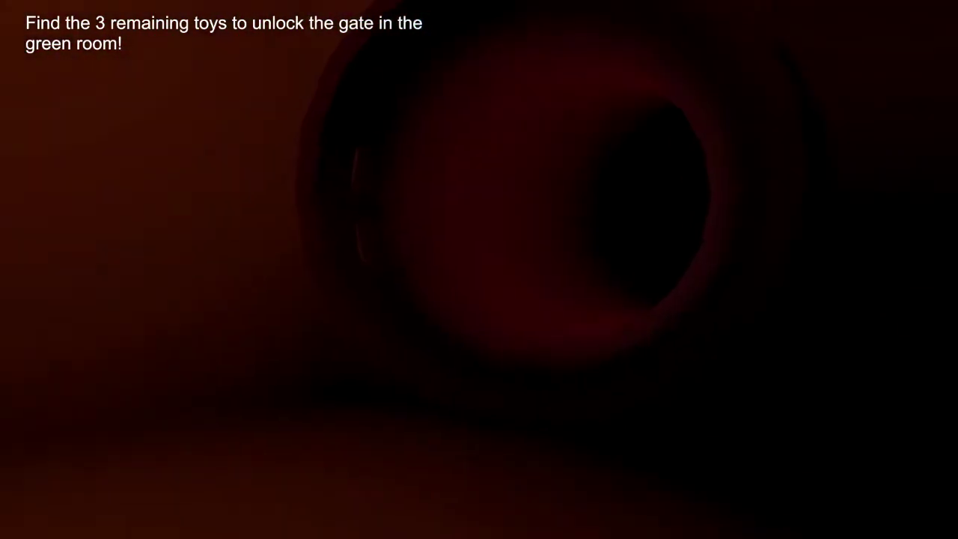
pyautogui.press('w')
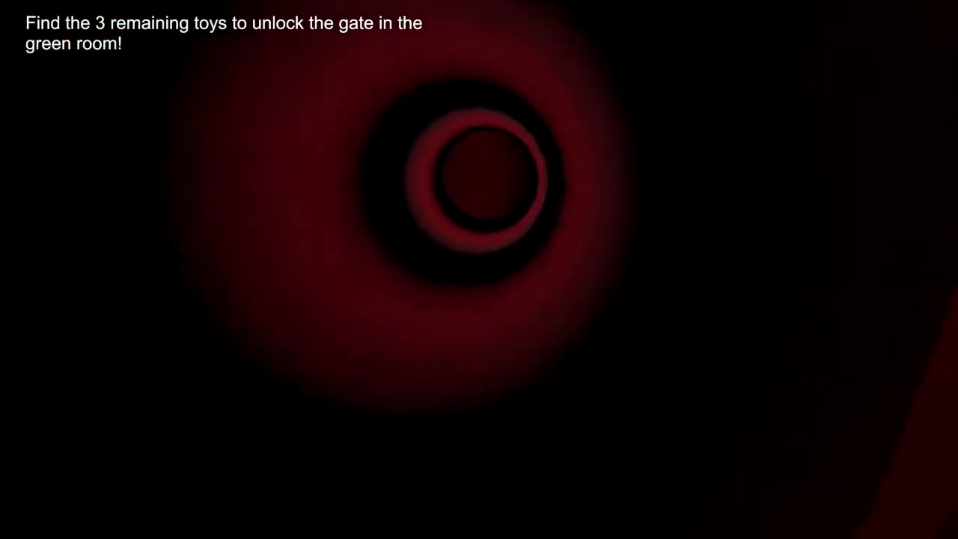
pyautogui.press('w')
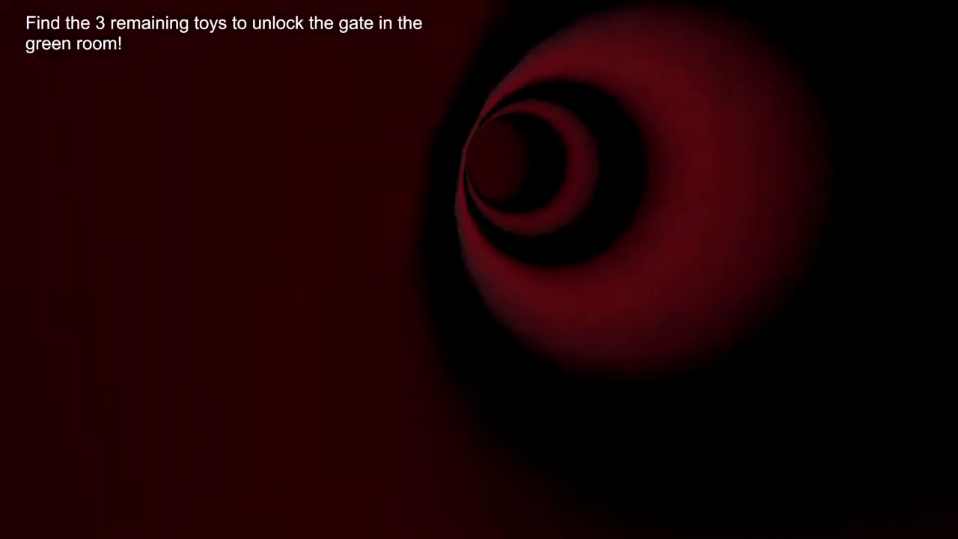
pyautogui.press('w')
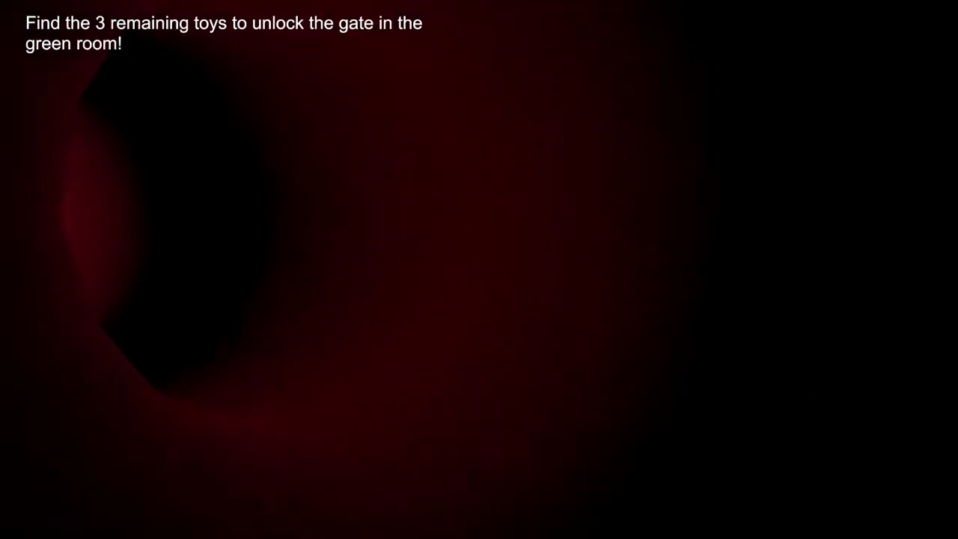
pyautogui.press('w')
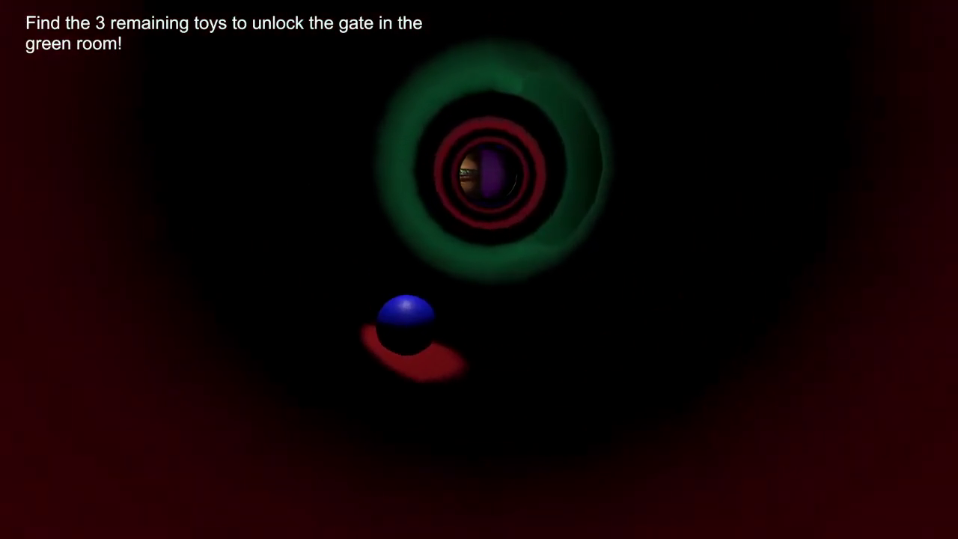
pyautogui.press('w')
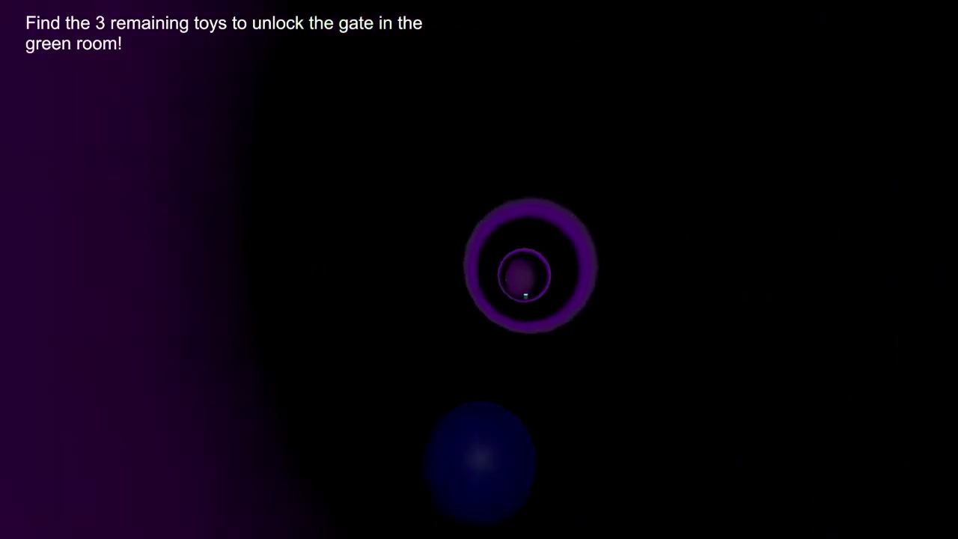
pyautogui.press('w')
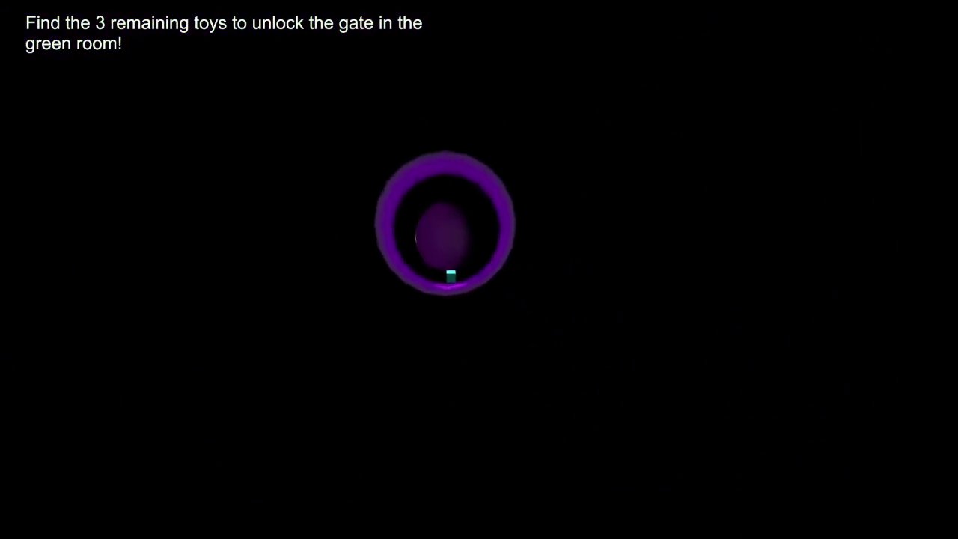
pyautogui.press('w')
pyautogui.press('w')
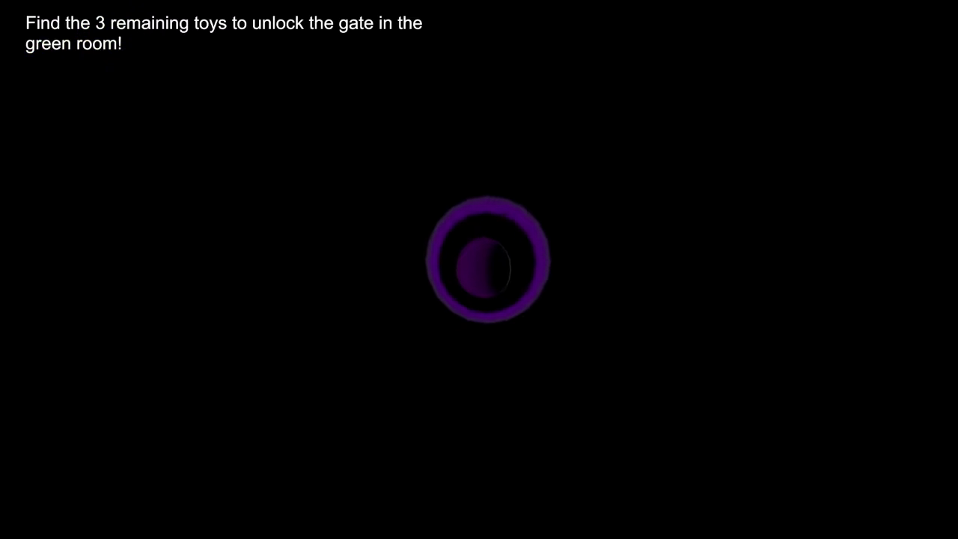
pyautogui.press('w')
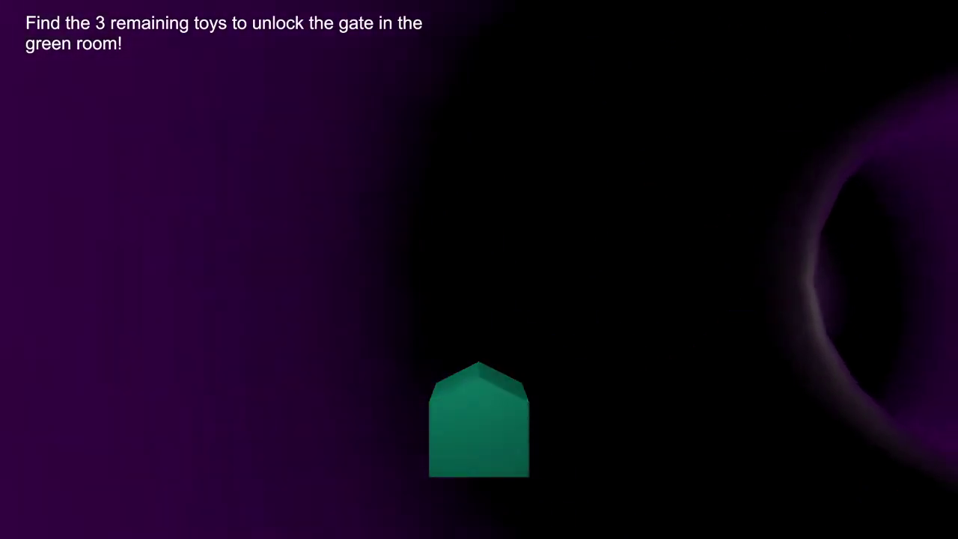
pyautogui.press('w')
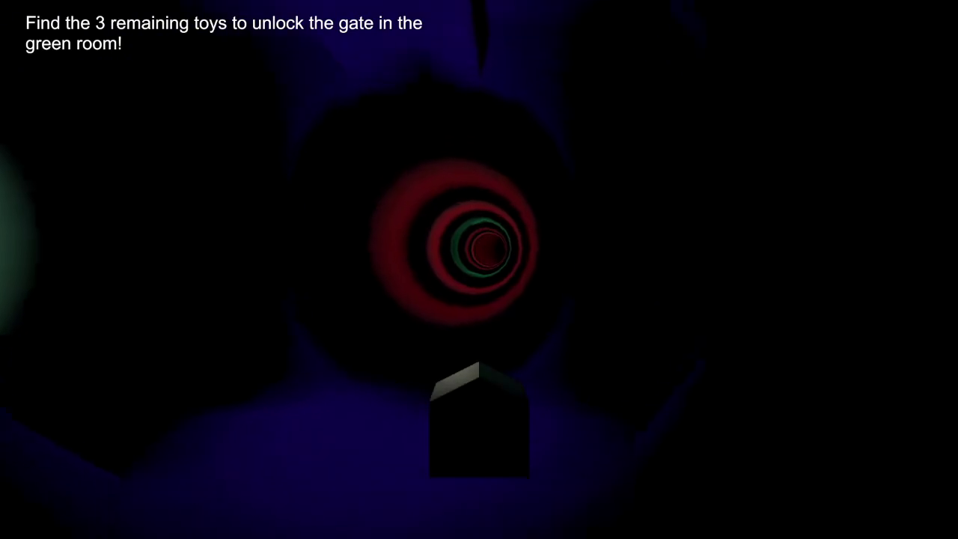
pyautogui.press('w')
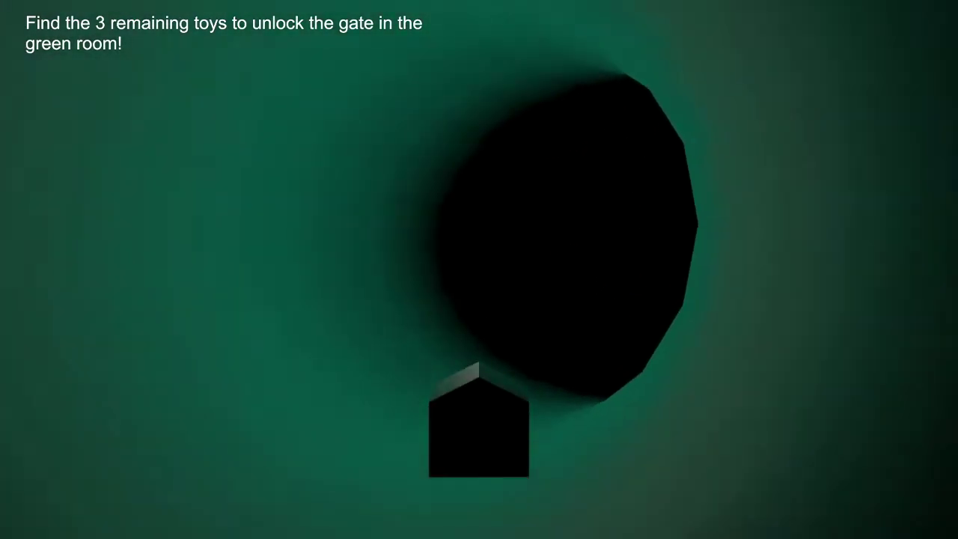
pyautogui.press('w')
pyautogui.press('w')
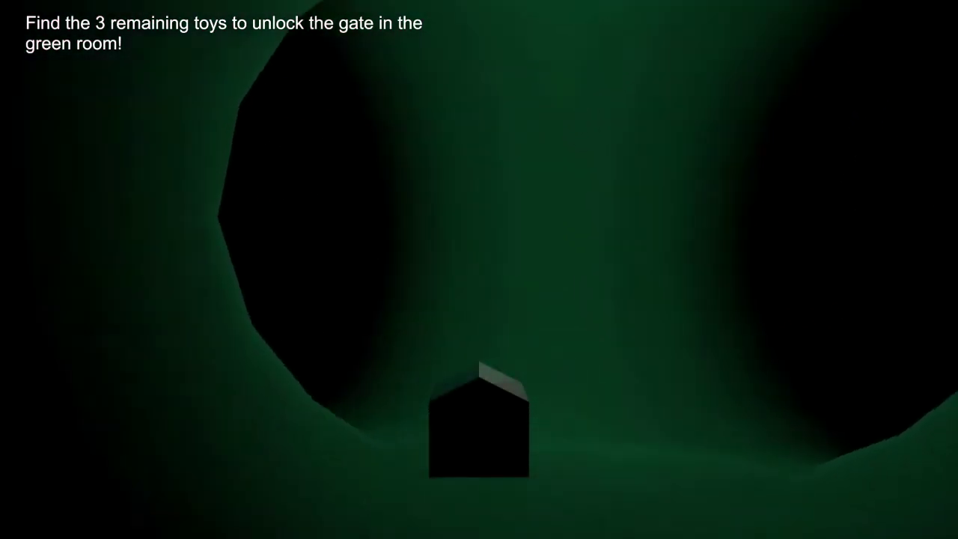
pyautogui.press('w')
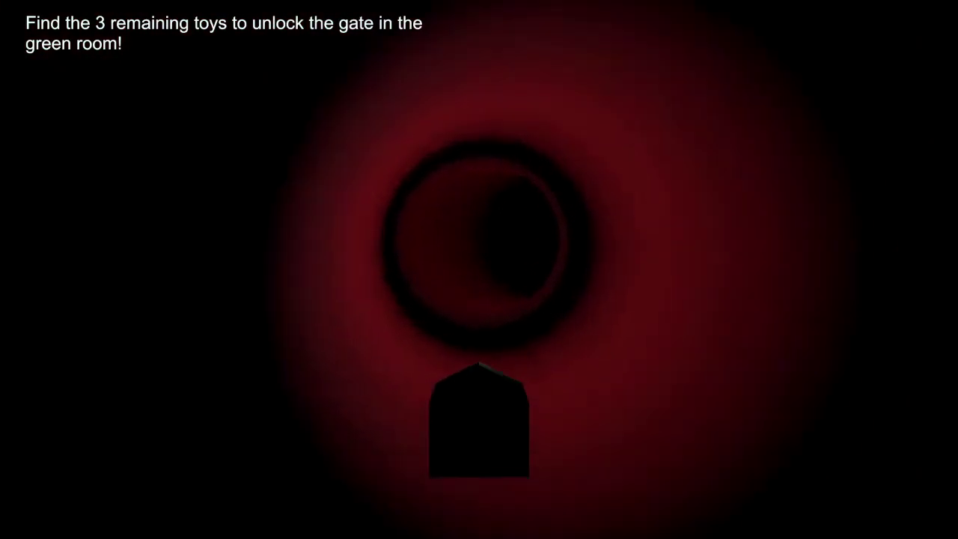
pyautogui.press('w')
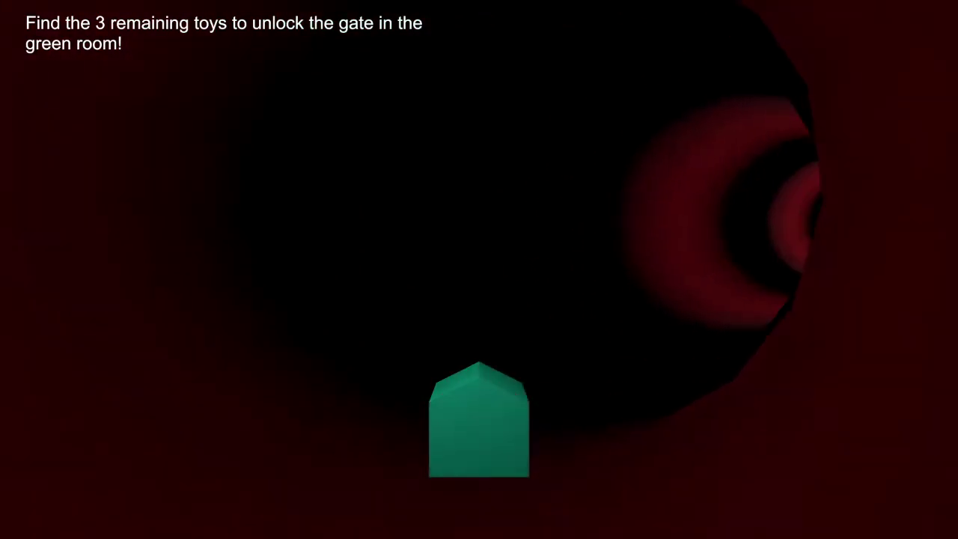
pyautogui.press('w')
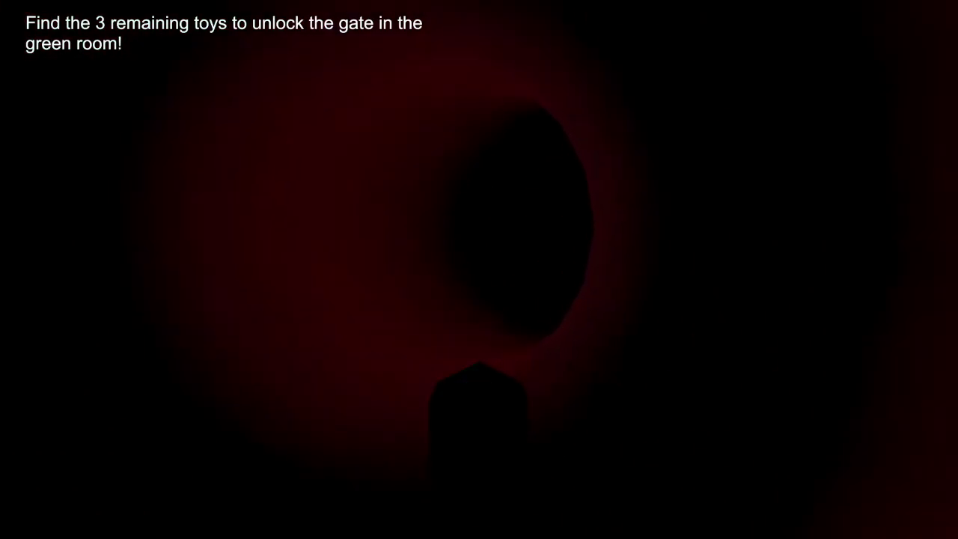
pyautogui.press('w')
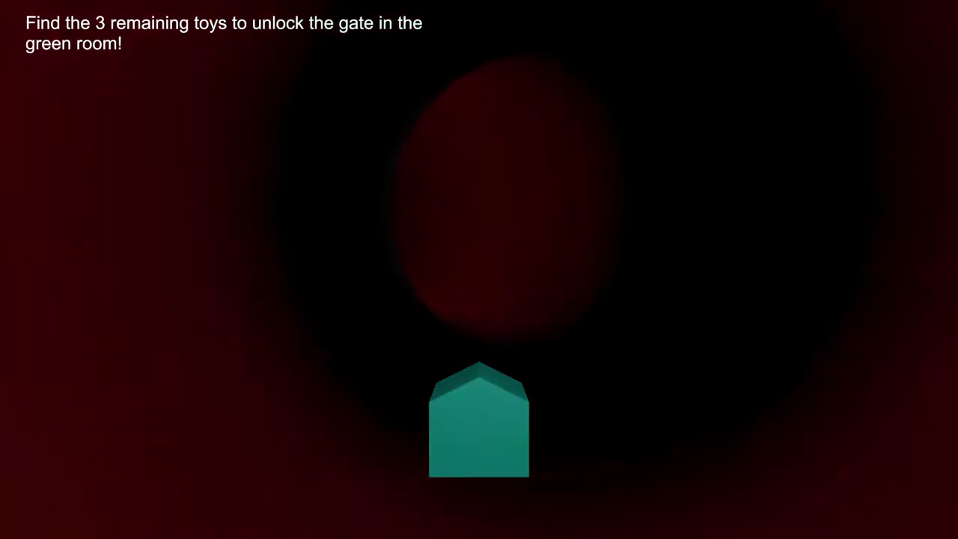
pyautogui.press('w')
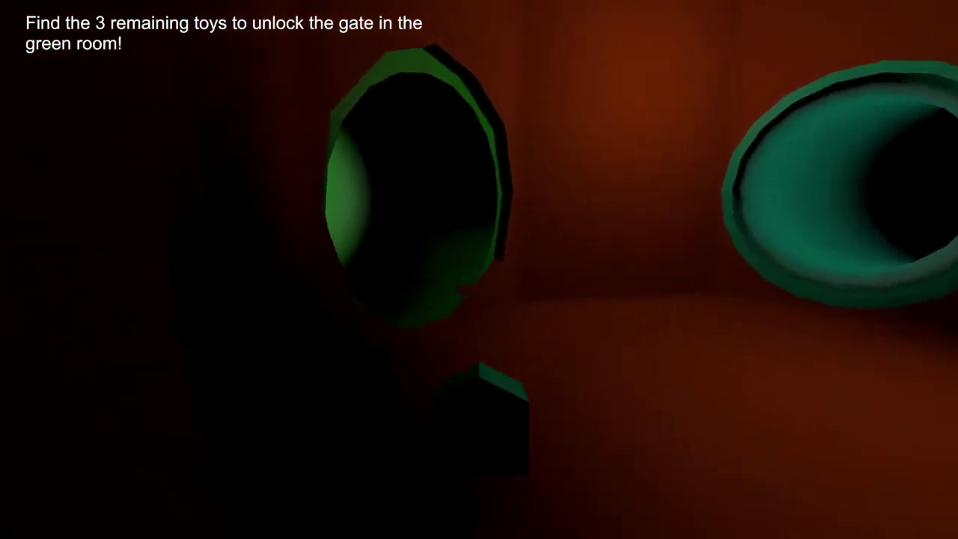
pyautogui.press('w')
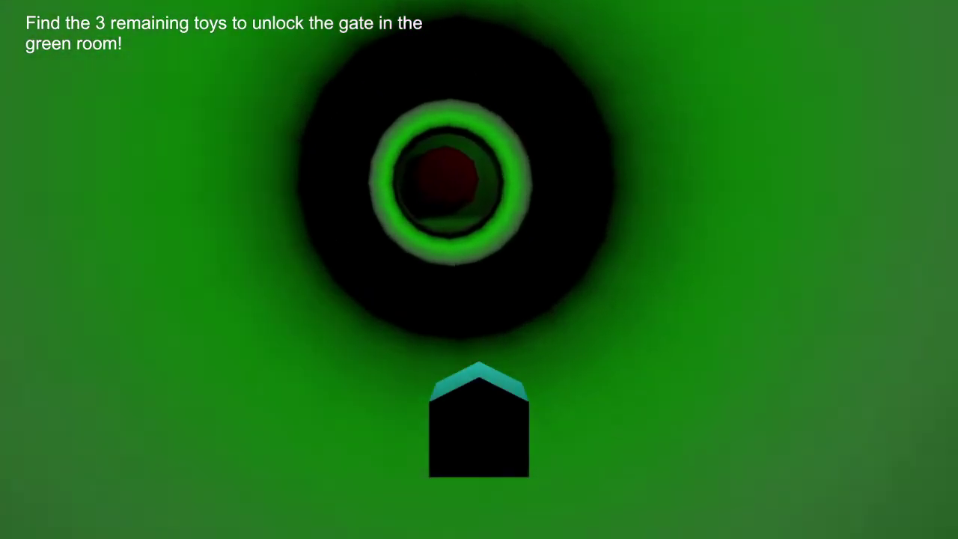
pyautogui.press('w')
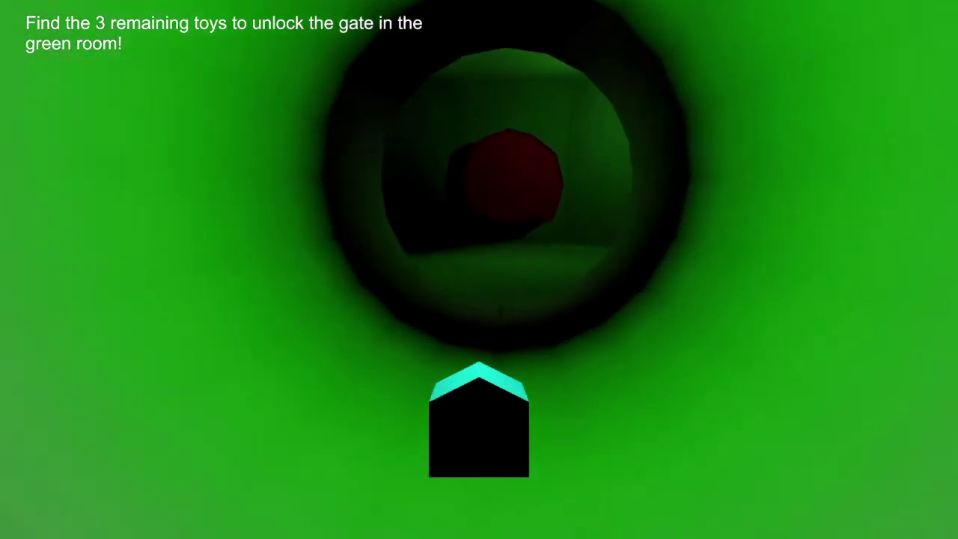
pyautogui.press('w')
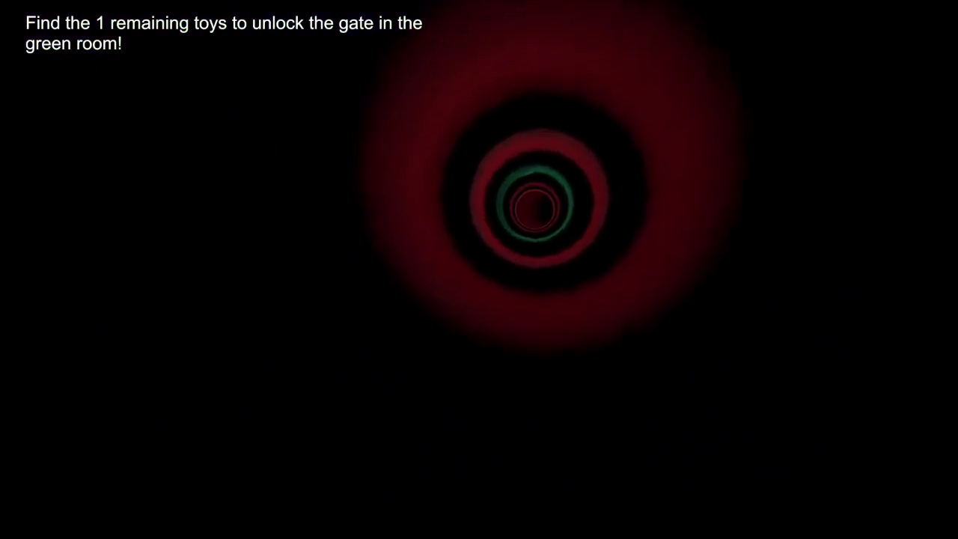
pyautogui.press('Up')
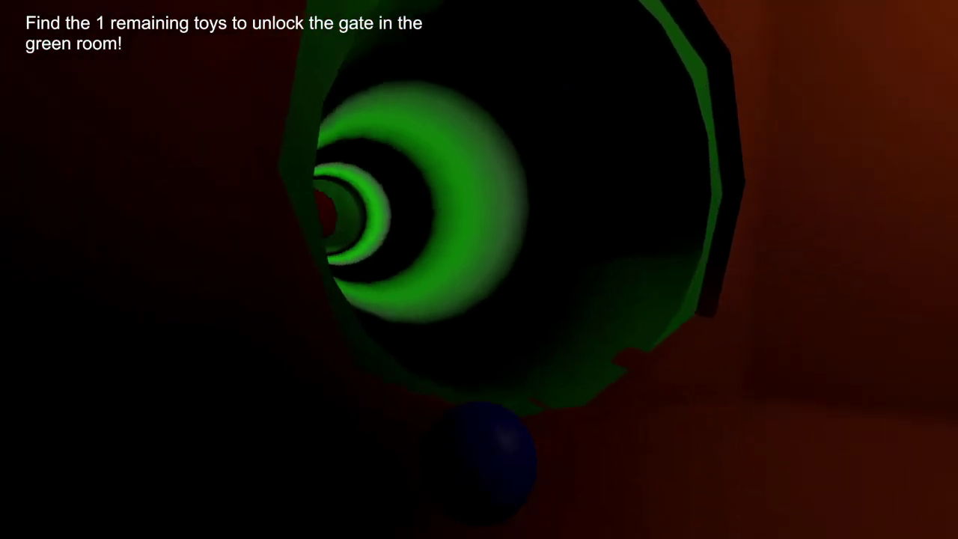
pyautogui.press('Up')
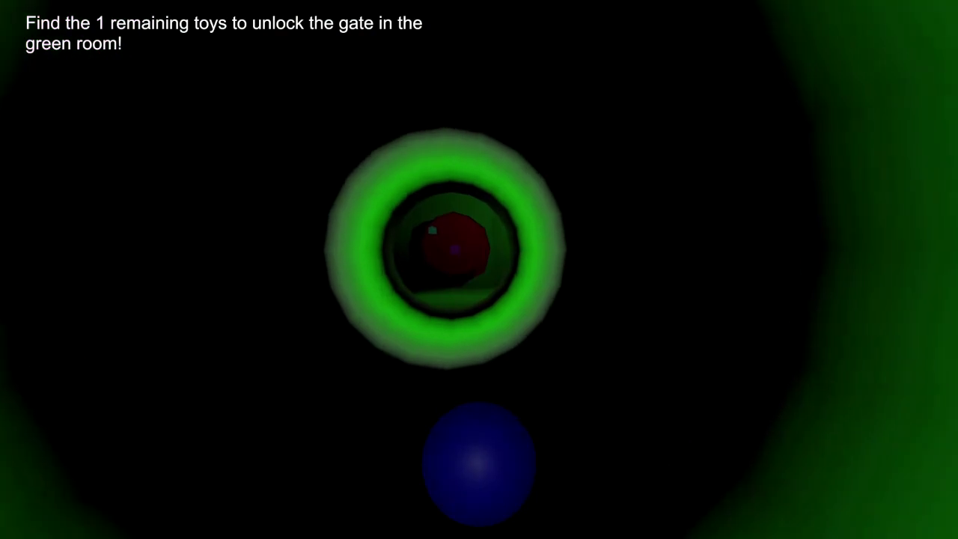
pyautogui.press('Up')
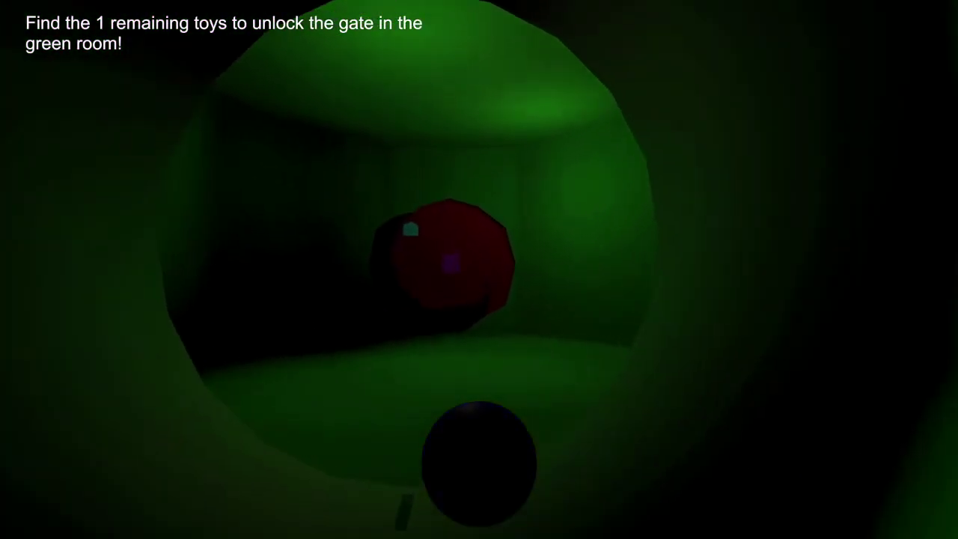
pyautogui.press('Up')
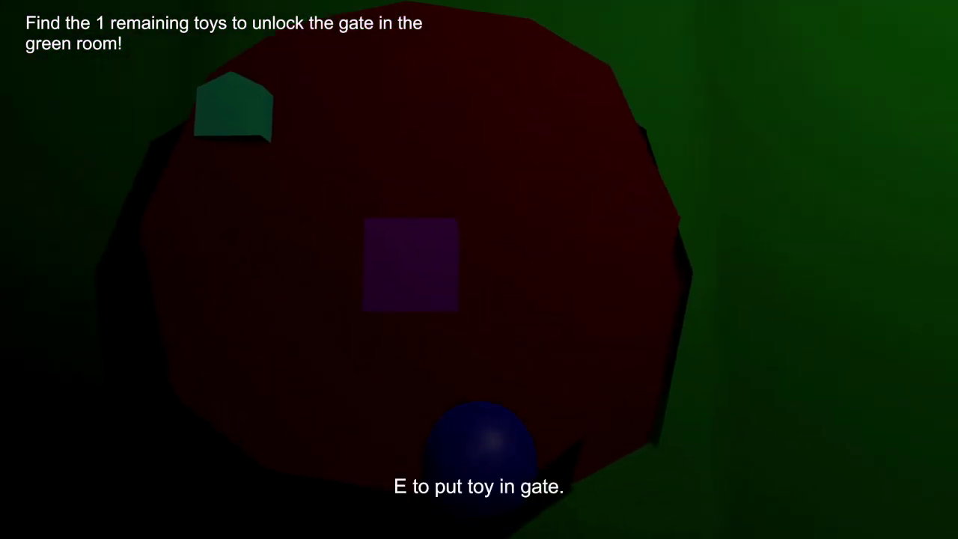